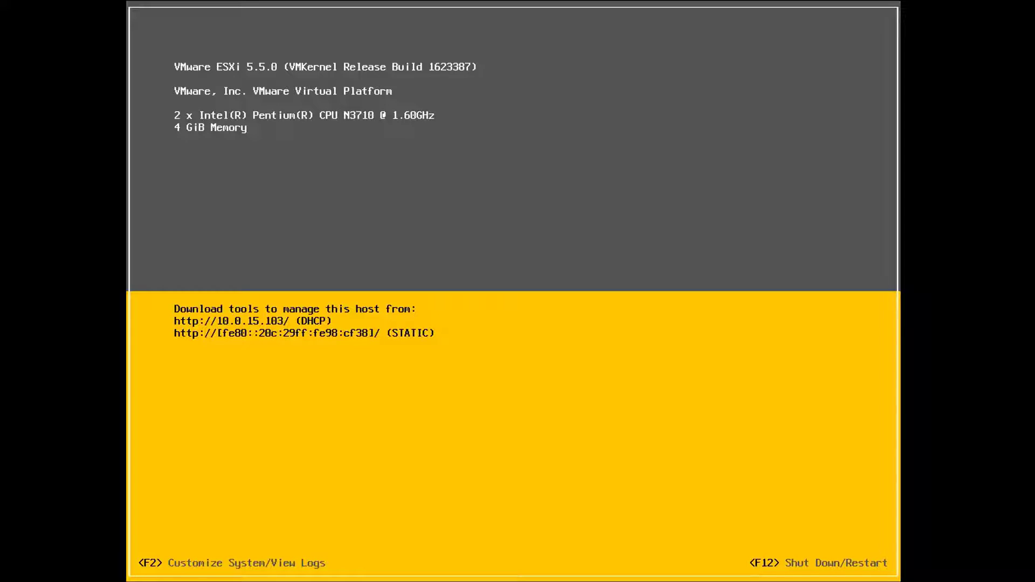
# - Log in to the ESXi 5.5 DCUI system customization as root
pyautogui.press('F2')
pyautogui.press('F2')
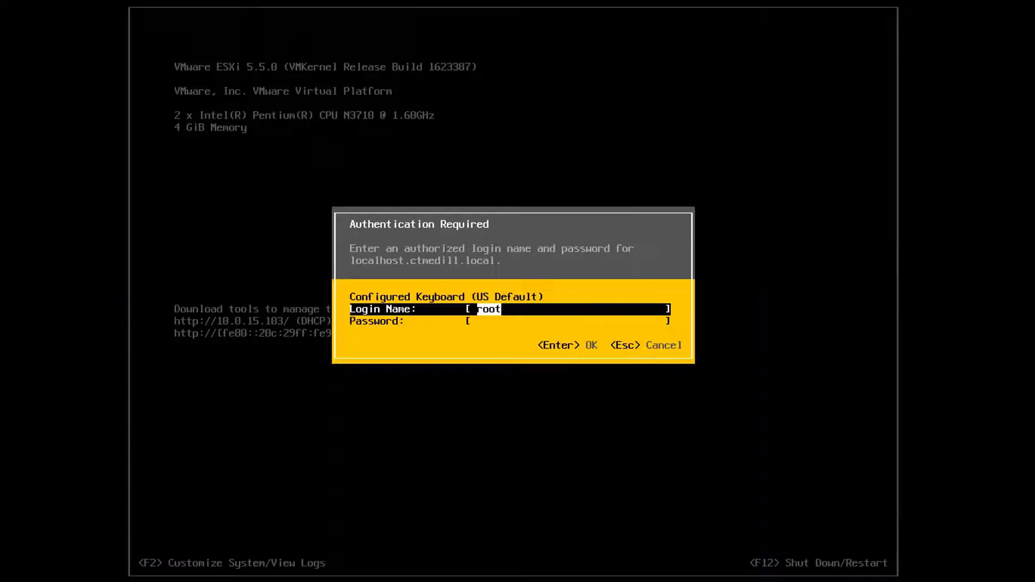
pyautogui.press('Down')
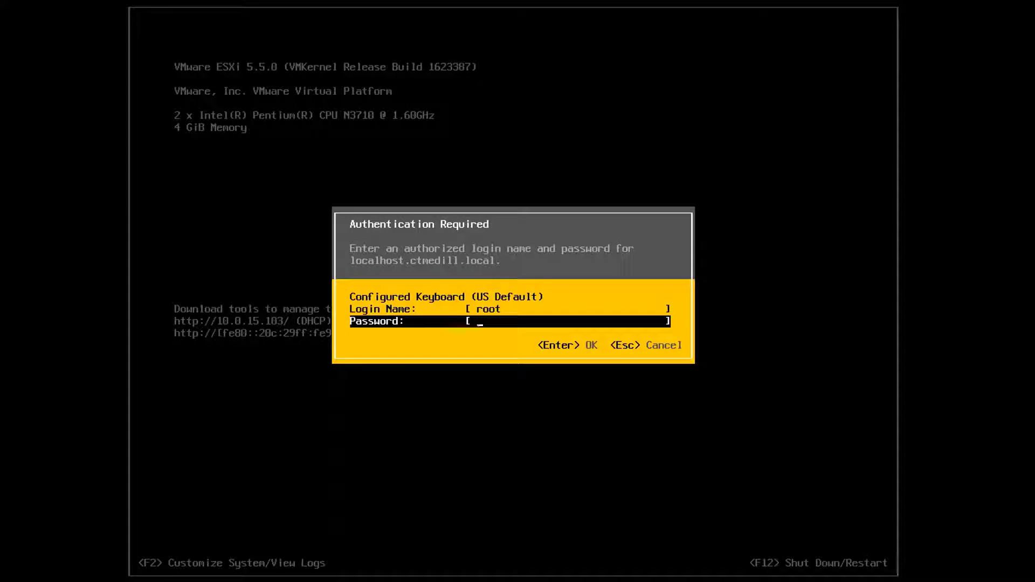
pyautogui.press('Return')
# - Enable SSH under Troubleshooting Options on the ESXi 5.5 host
pyautogui.press('Down')
pyautogui.press('Down')
pyautogui.press('Down')
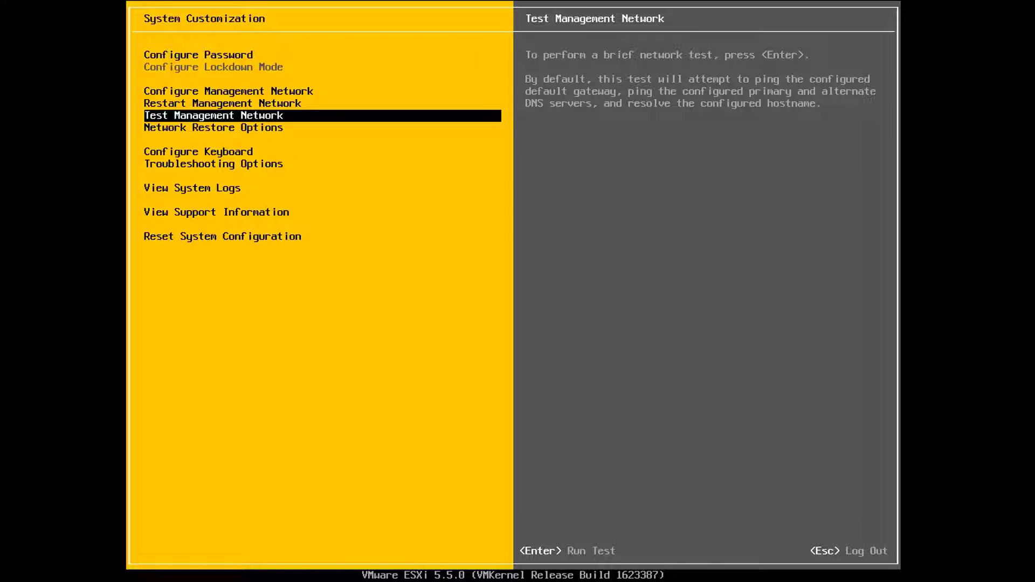
pyautogui.press('Down')
pyautogui.press('Down')
pyautogui.press('Down')
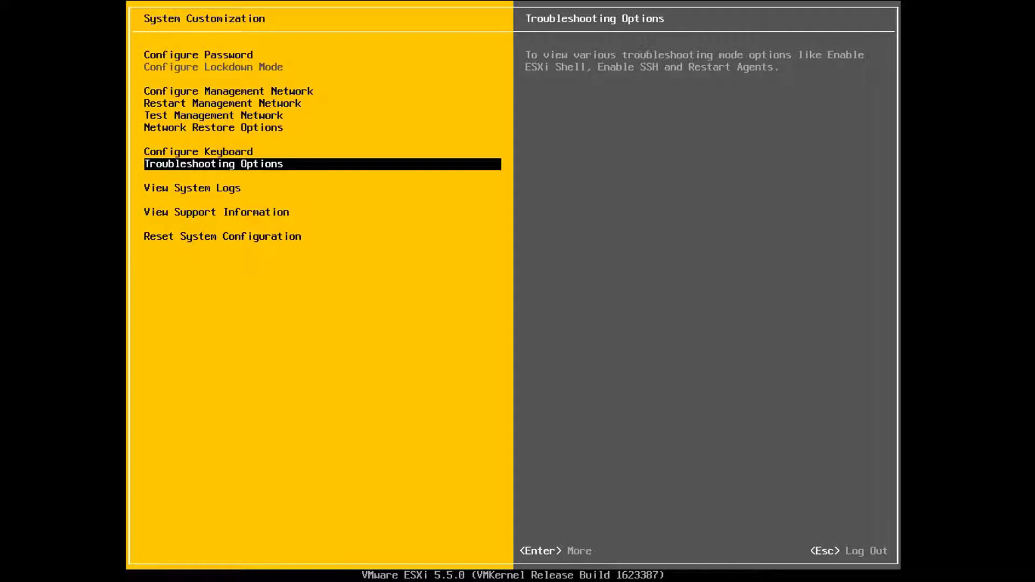
pyautogui.press('Return')
pyautogui.press('Down')
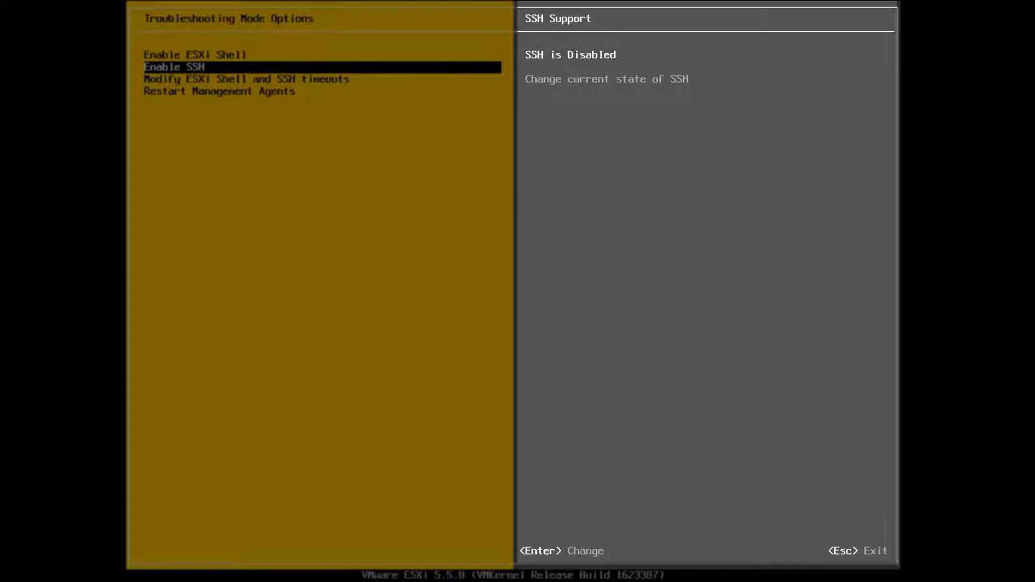
pyautogui.press('Return')
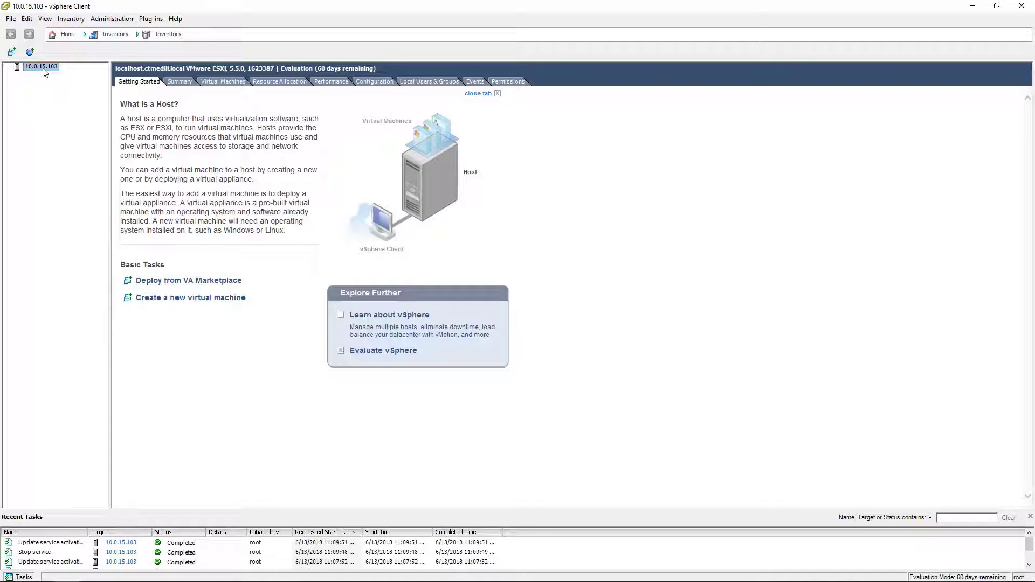
# - Show the Security Profile in host 10.0.15.103's Configuration settings
pyautogui.click(69, 36)
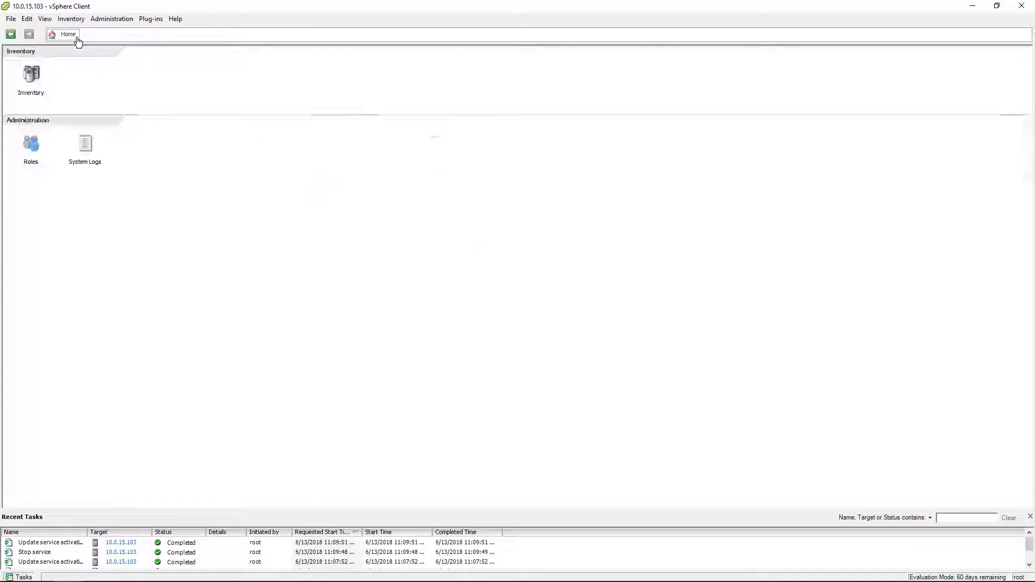
pyautogui.click(30, 78)
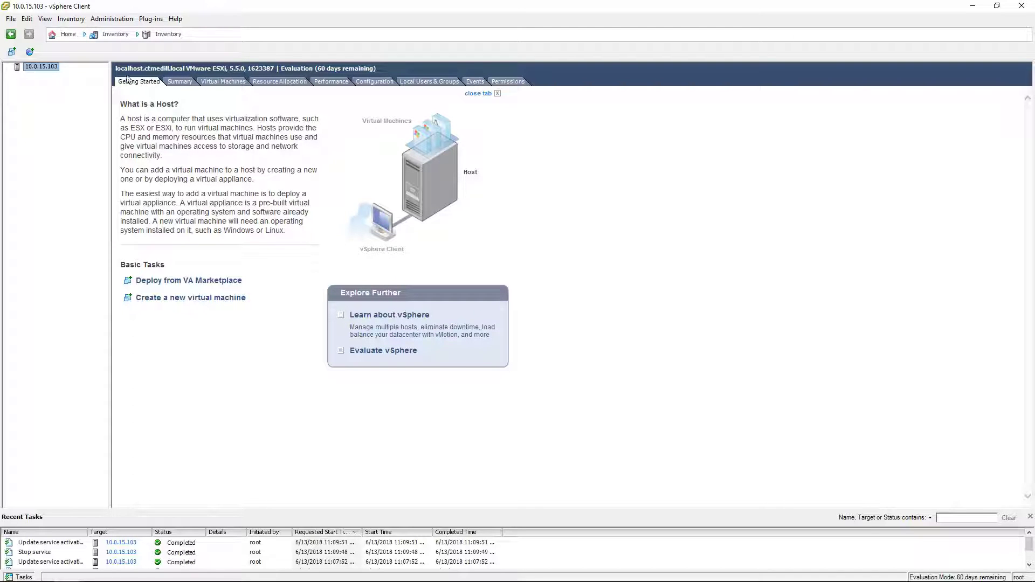
pyautogui.click(374, 81)
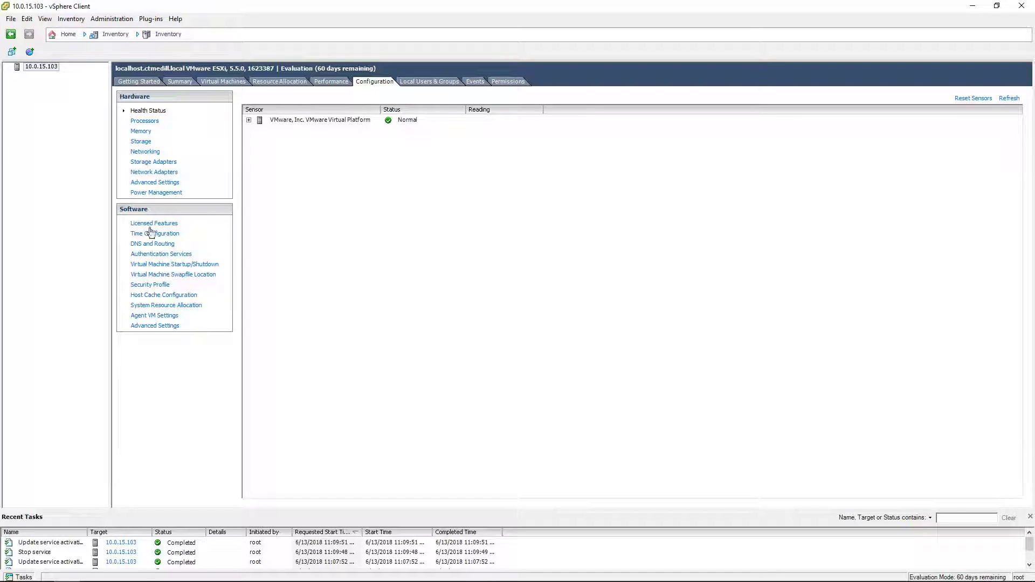
pyautogui.click(150, 285)
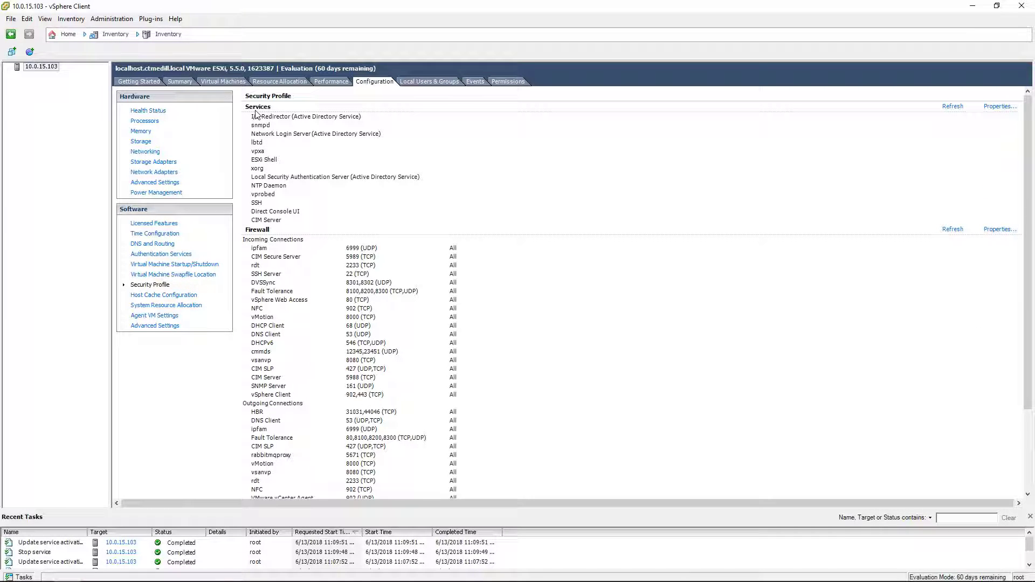
# - Start the SSH service on host 10.0.15.103 and confirm it shows Running
pyautogui.click(1000, 107)
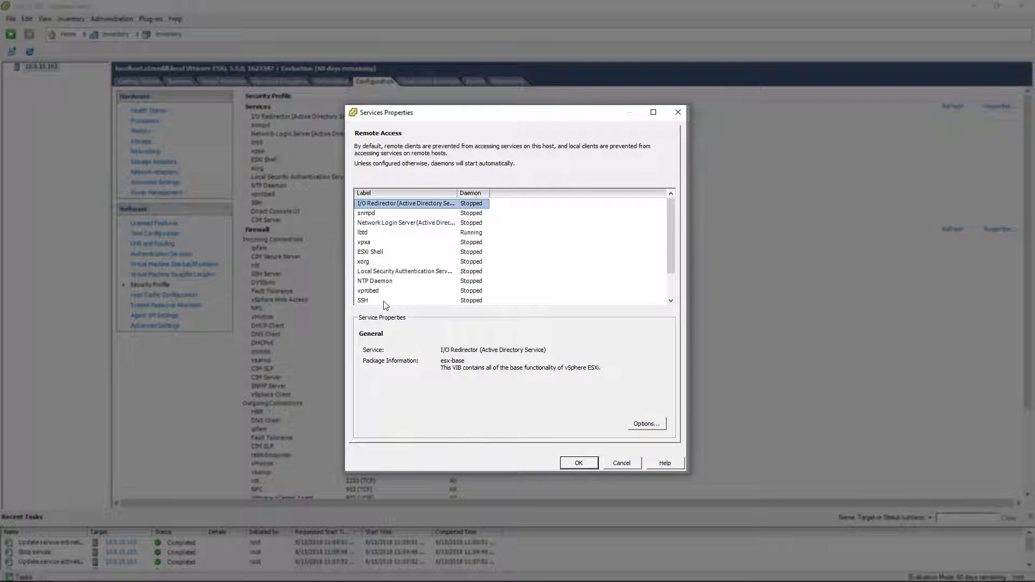
pyautogui.click(383, 301)
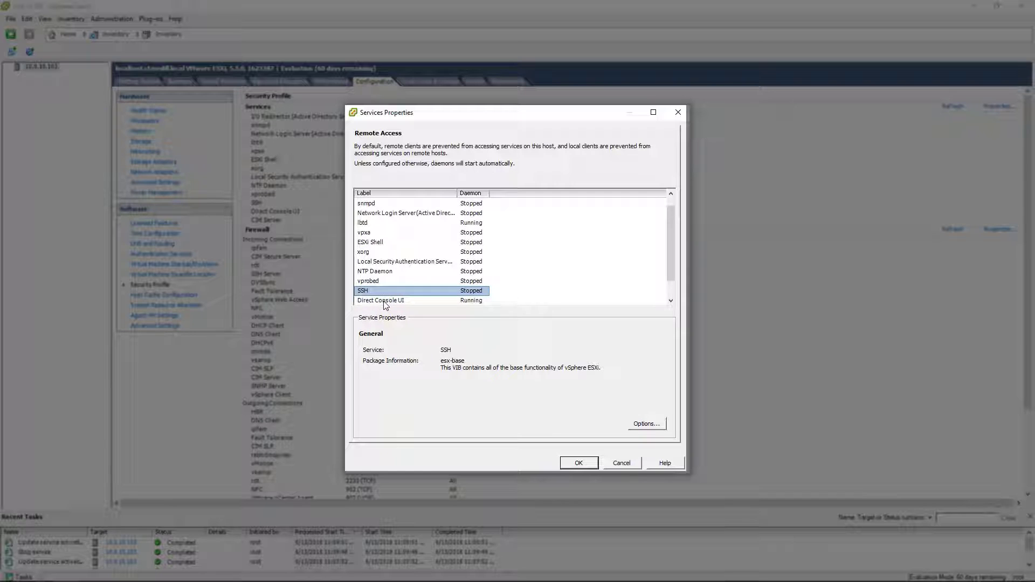
pyautogui.click(646, 424)
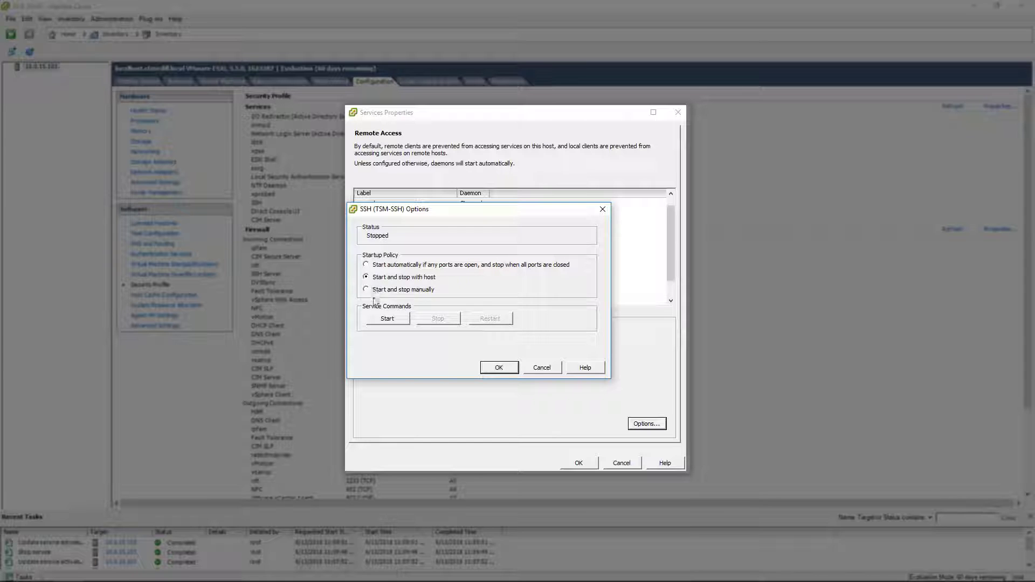
pyautogui.click(378, 319)
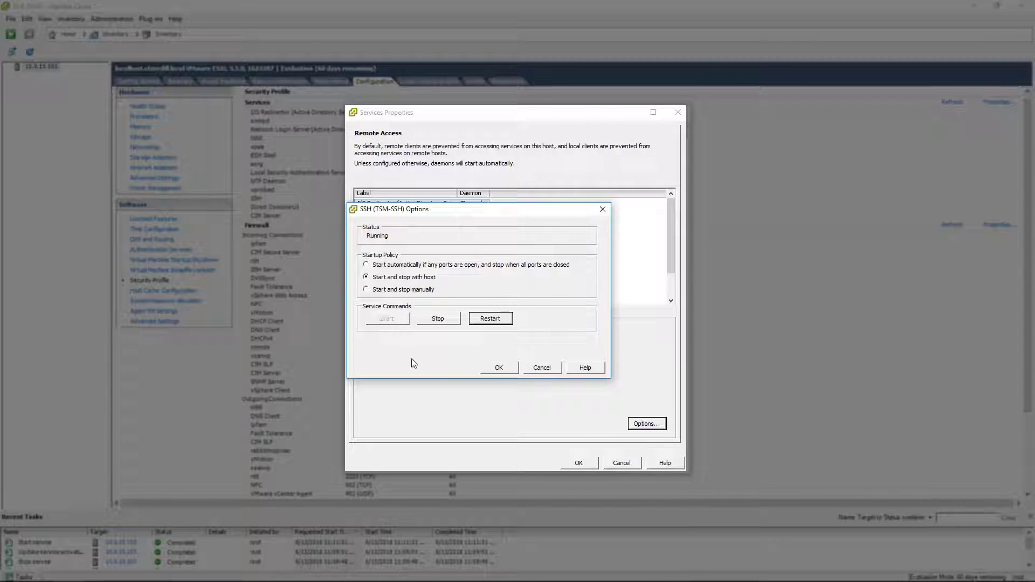
pyautogui.click(500, 368)
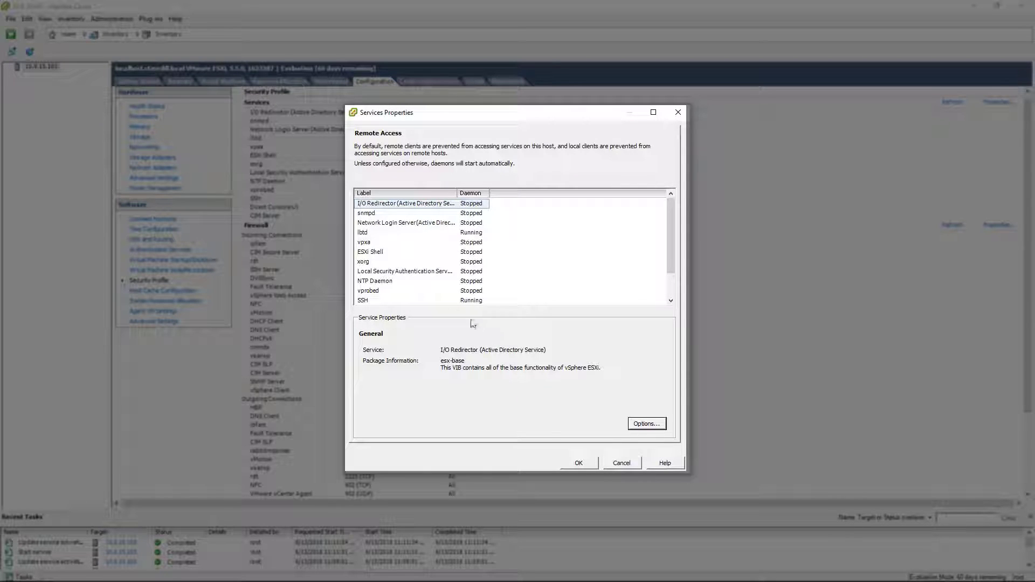
pyautogui.click(434, 300)
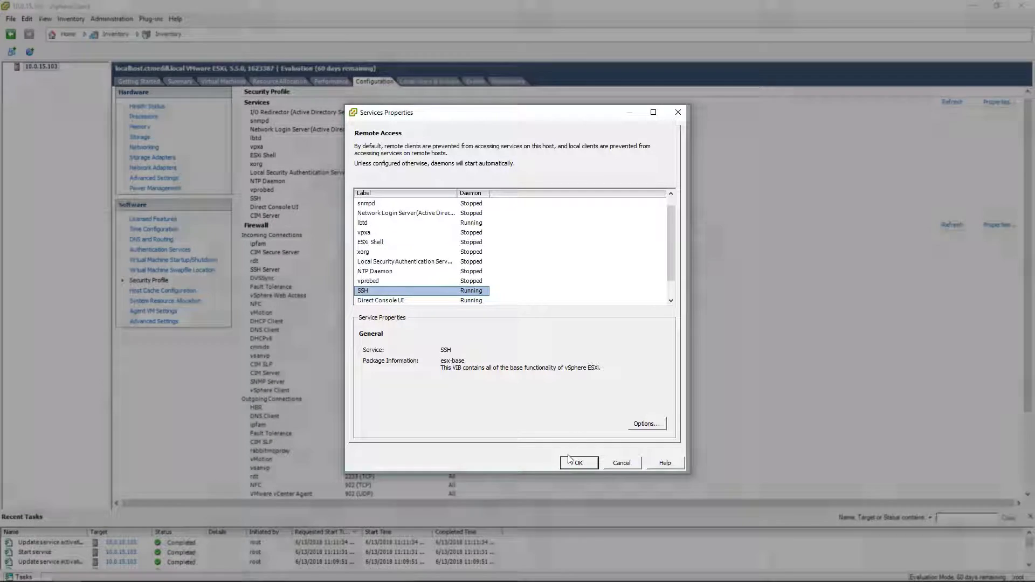
pyautogui.click(570, 464)
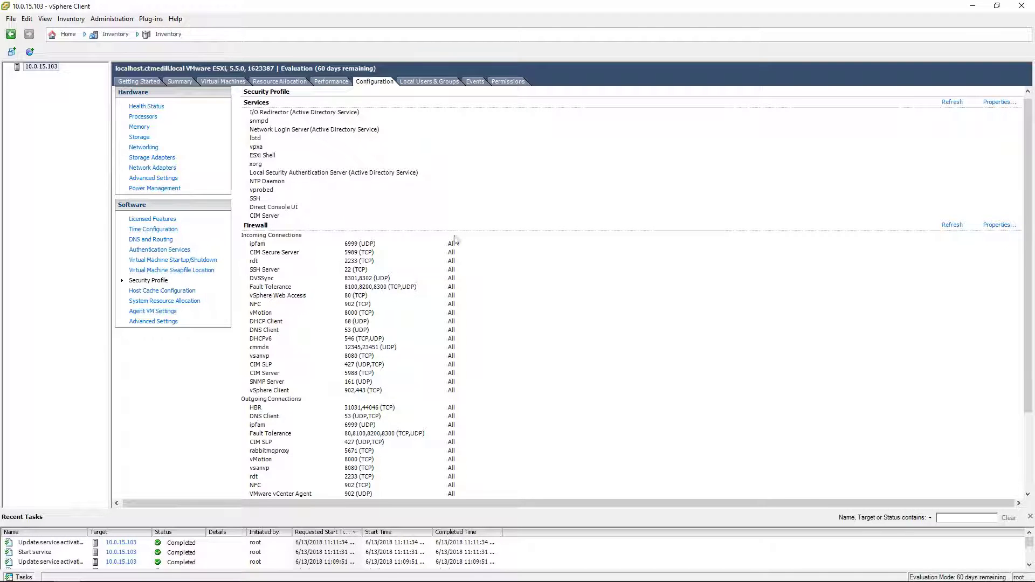
pyautogui.click(998, 225)
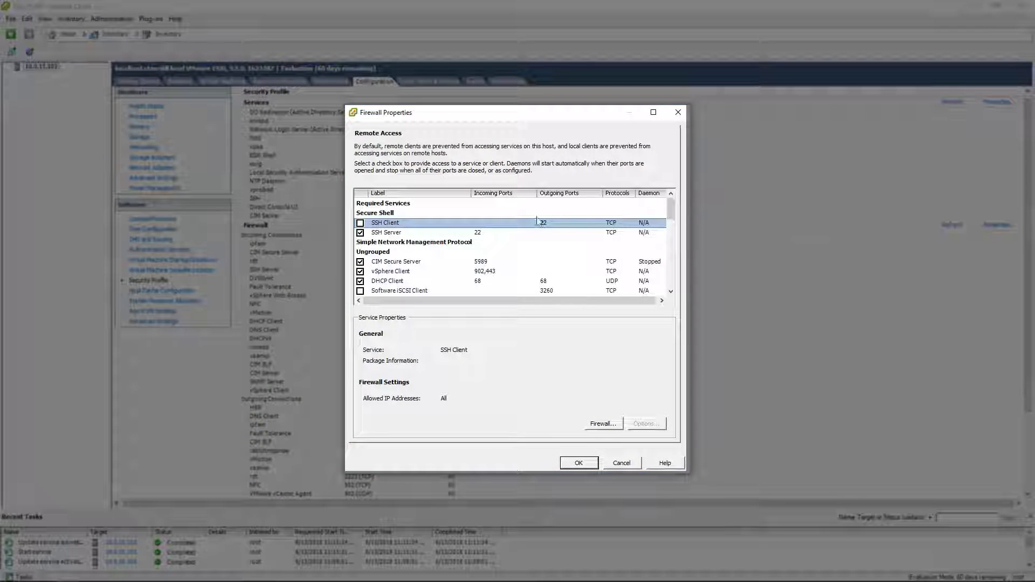
pyautogui.click(399, 234)
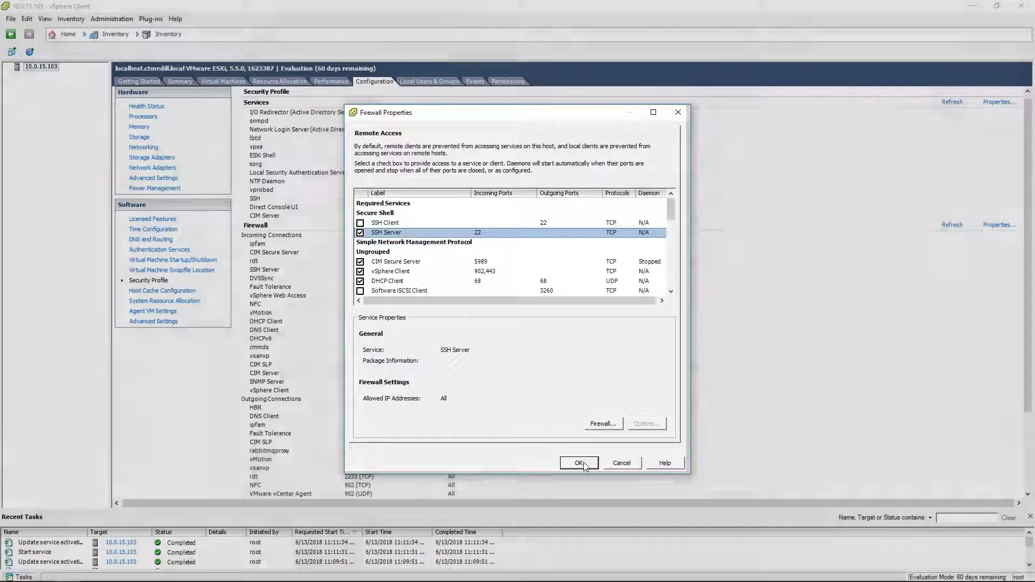
pyautogui.click(583, 462)
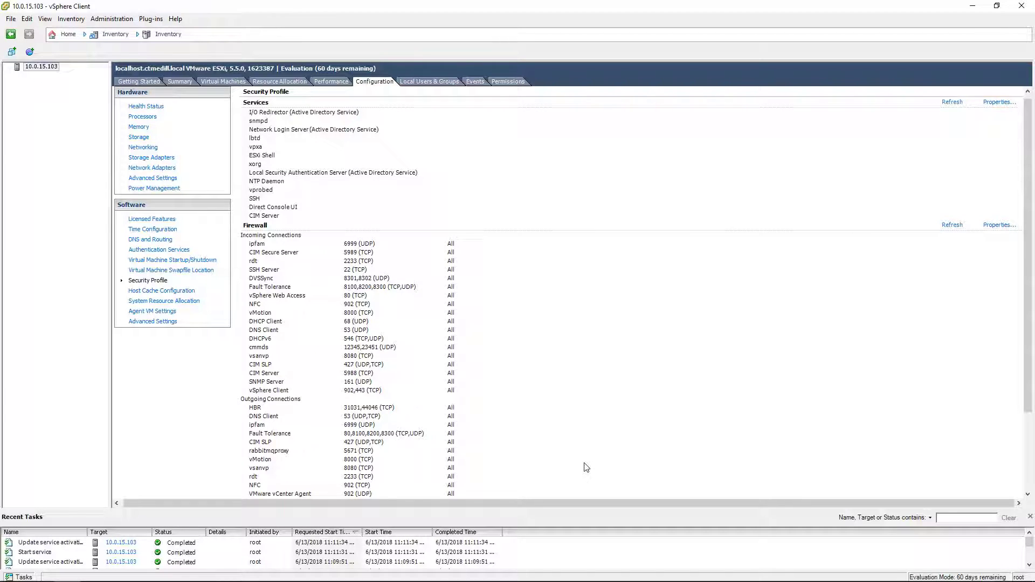
pyautogui.scroll(-3, 585, 467)
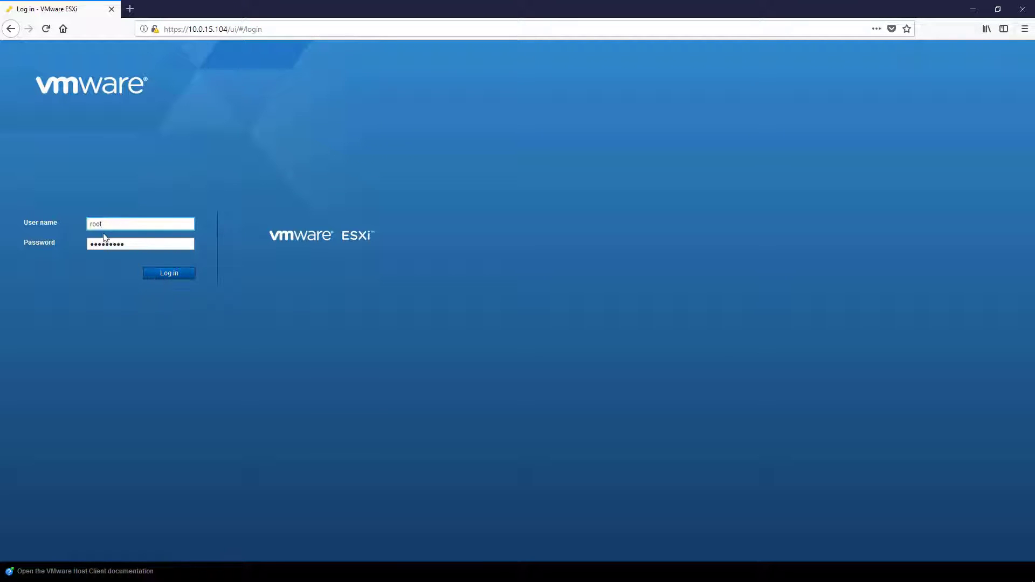
# - Sign in to host 10.0.15.104 as root and enable Secure Shell (SSH)
pyautogui.click(168, 275)
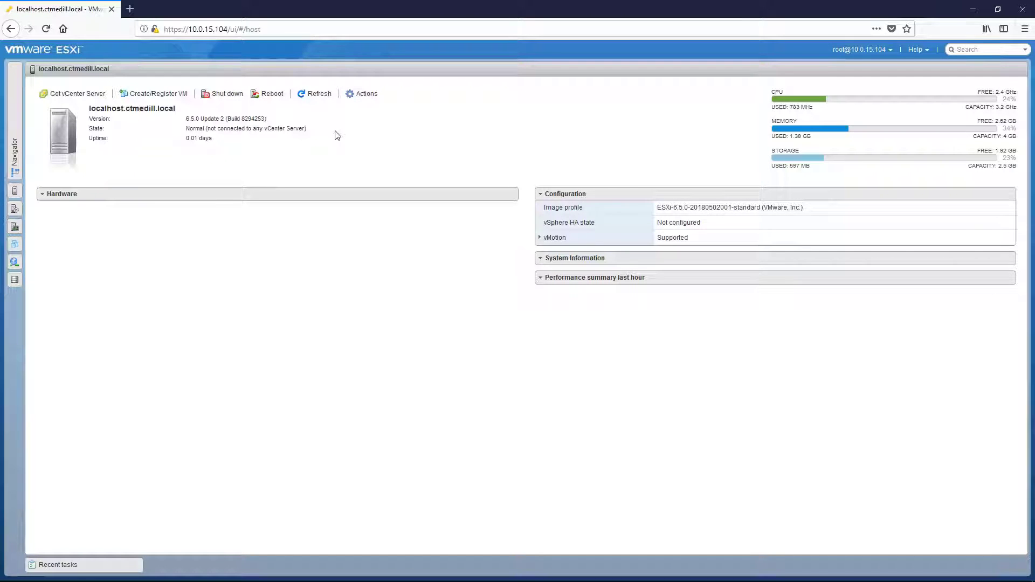
pyautogui.click(364, 94)
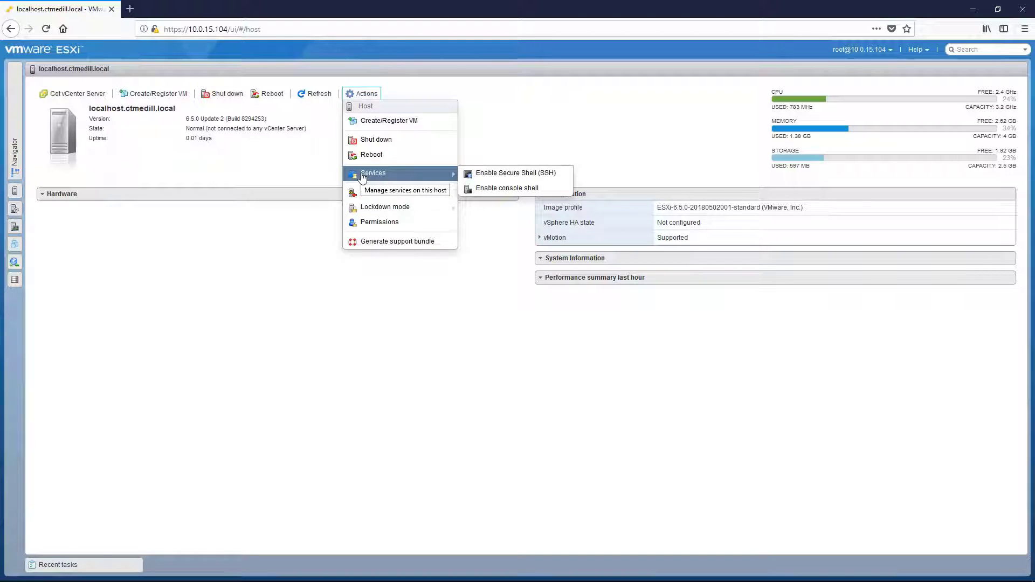
pyautogui.click(541, 179)
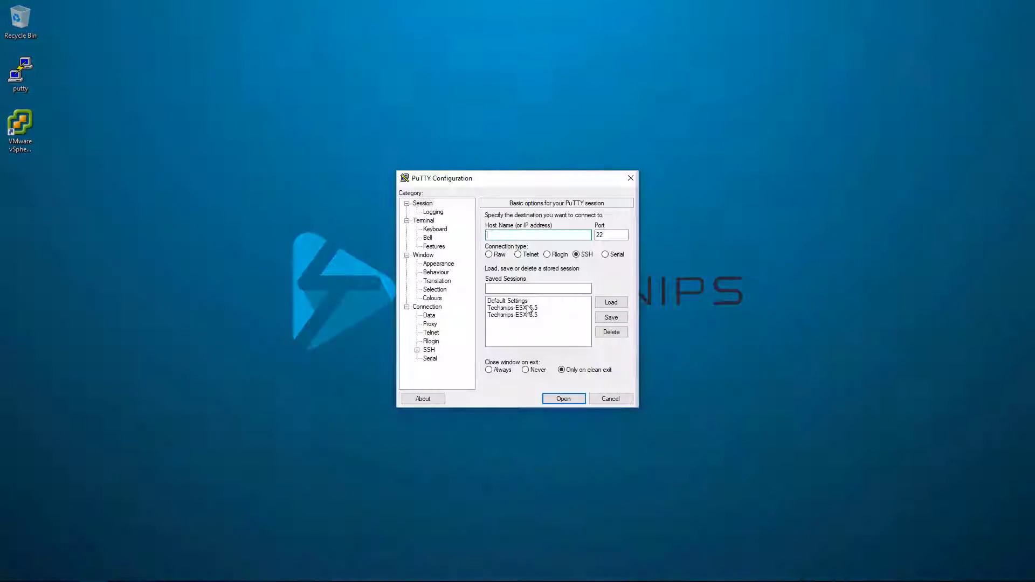
# - Log in as root over SSH to the ESXi 5.5 host 10.0.15.103
pyautogui.click(527, 308)
pyautogui.click(610, 303)
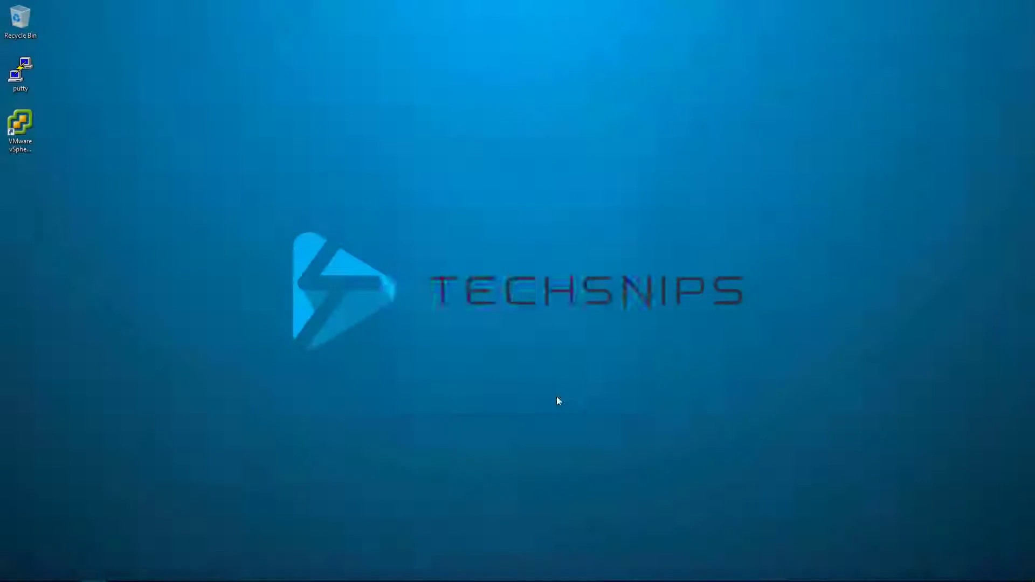
pyautogui.write('root')
pyautogui.press('Return')
pyautogui.press('Return')
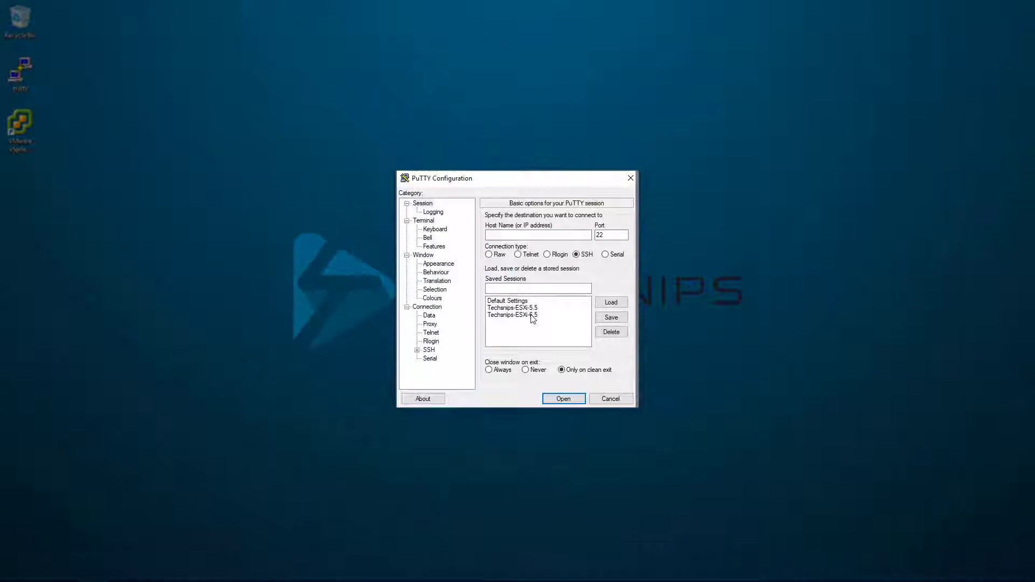
# - Log in as root over SSH to the ESXi 6.5 host 10.0.15.104
pyautogui.click(534, 315)
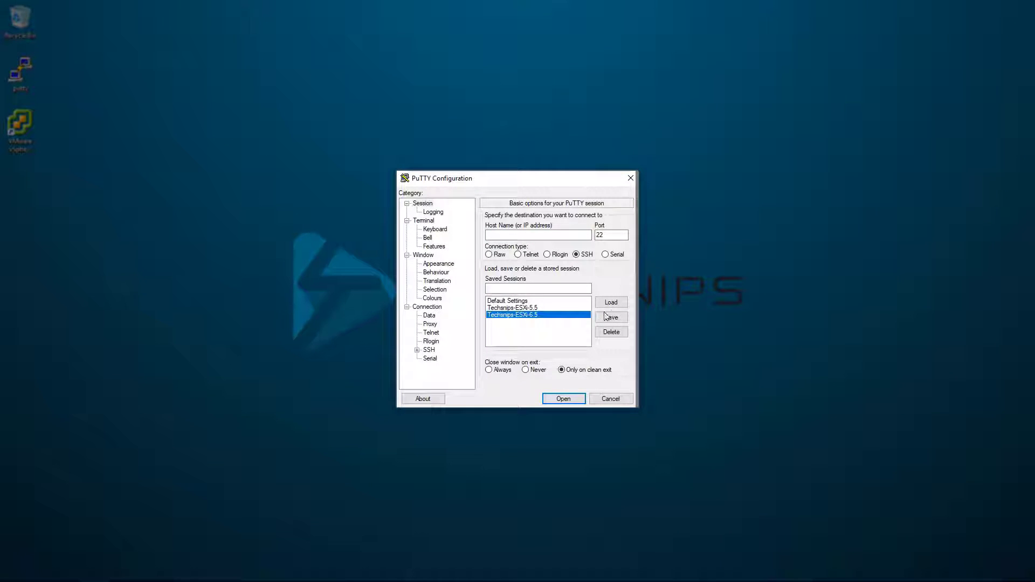
pyautogui.click(610, 302)
pyautogui.click(563, 398)
pyautogui.write('root')
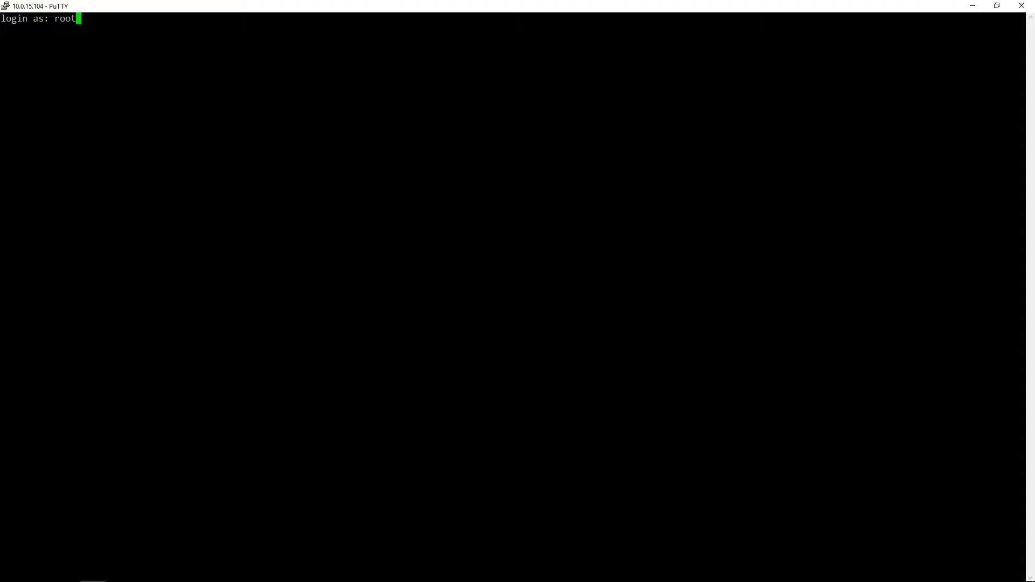
pyautogui.press('Return')
pyautogui.press('Return')
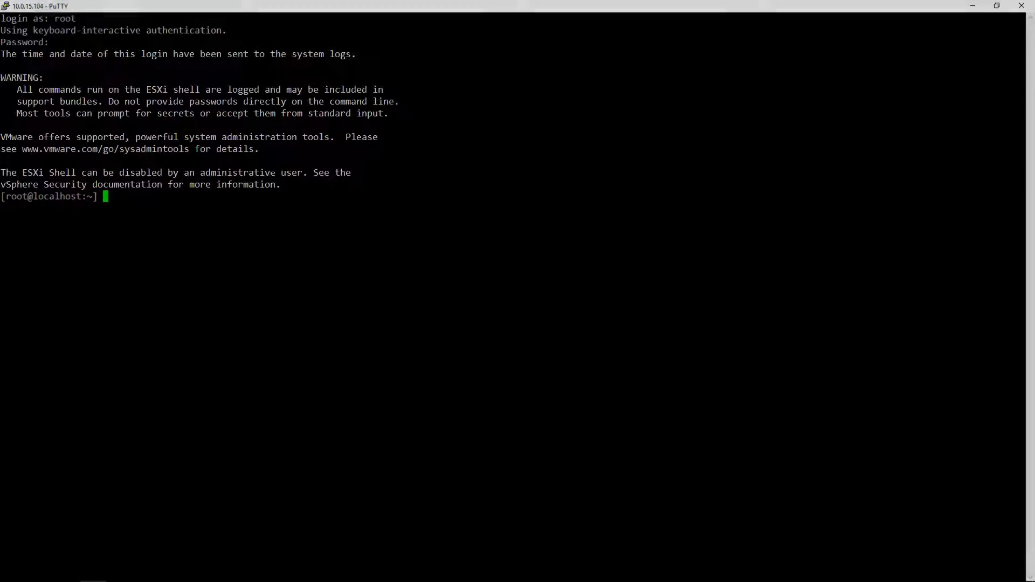